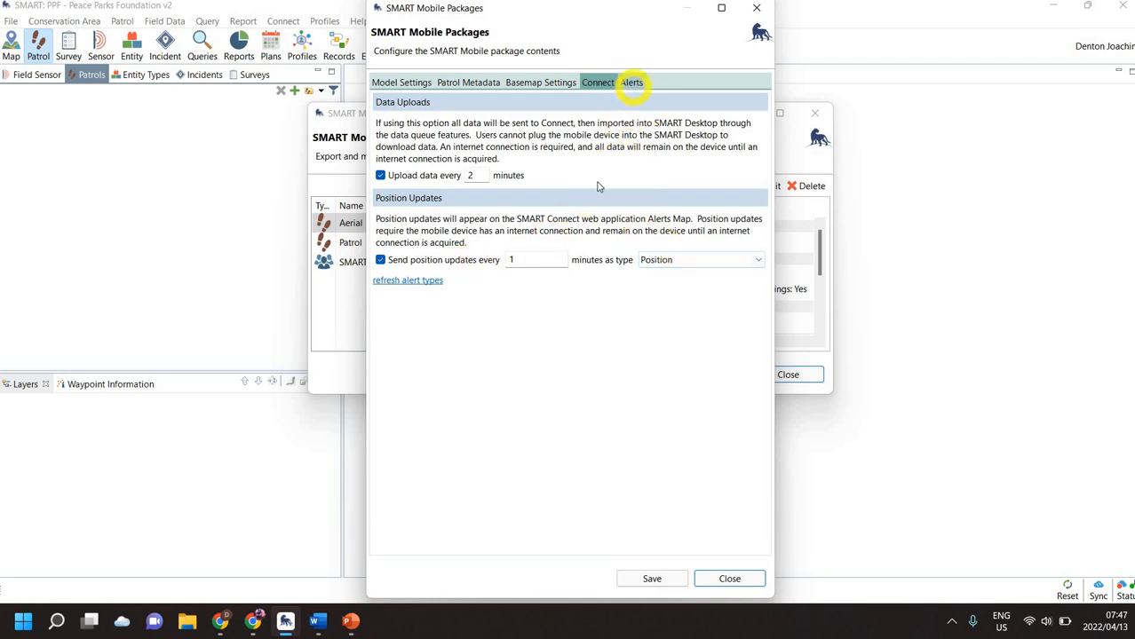
Review the alerts defined for the Aerial mobile package and close its configuration, saving the changes
left_click(631, 82)
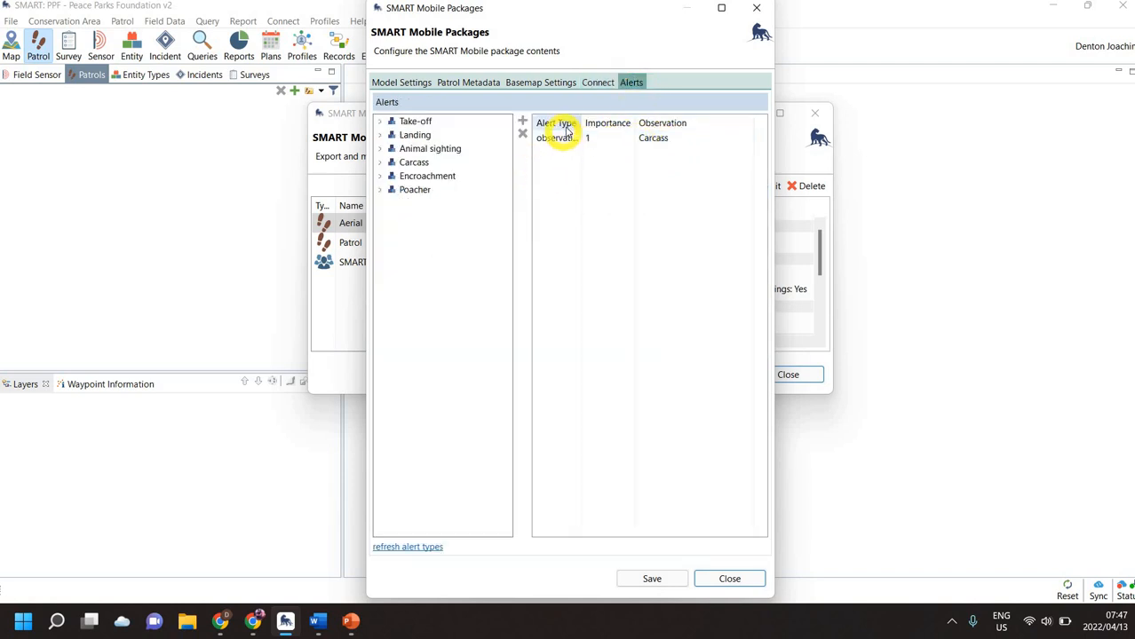
left_click(657, 579)
left_click(728, 579)
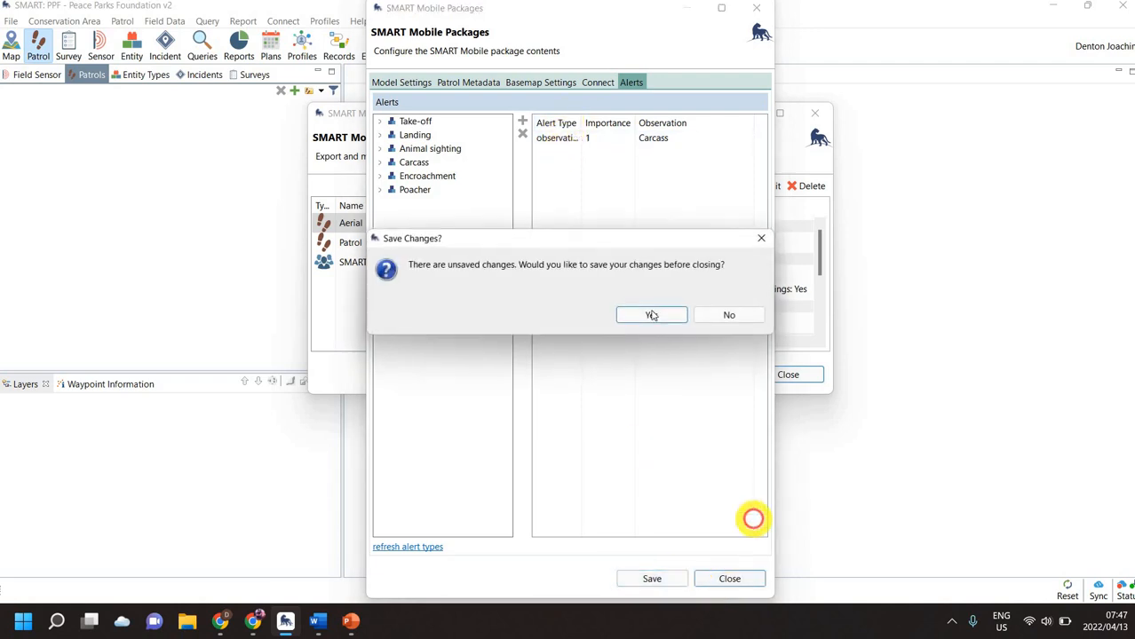
left_click(651, 316)
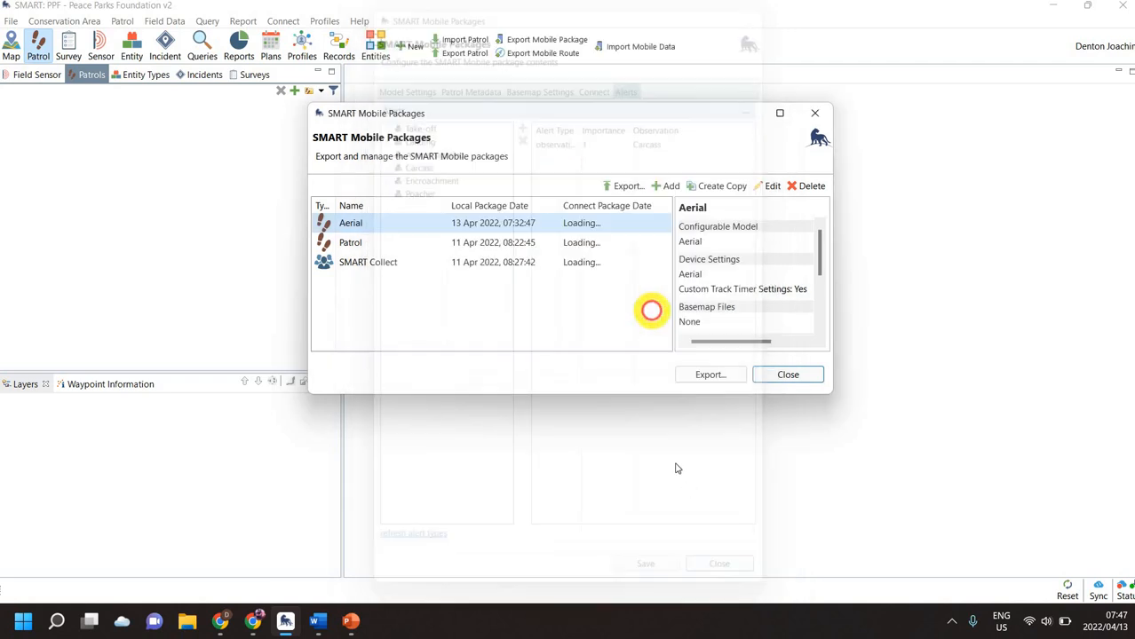
Review the export location options for the Aerial package and leave the mobile packages window without exporting
left_click(710, 374)
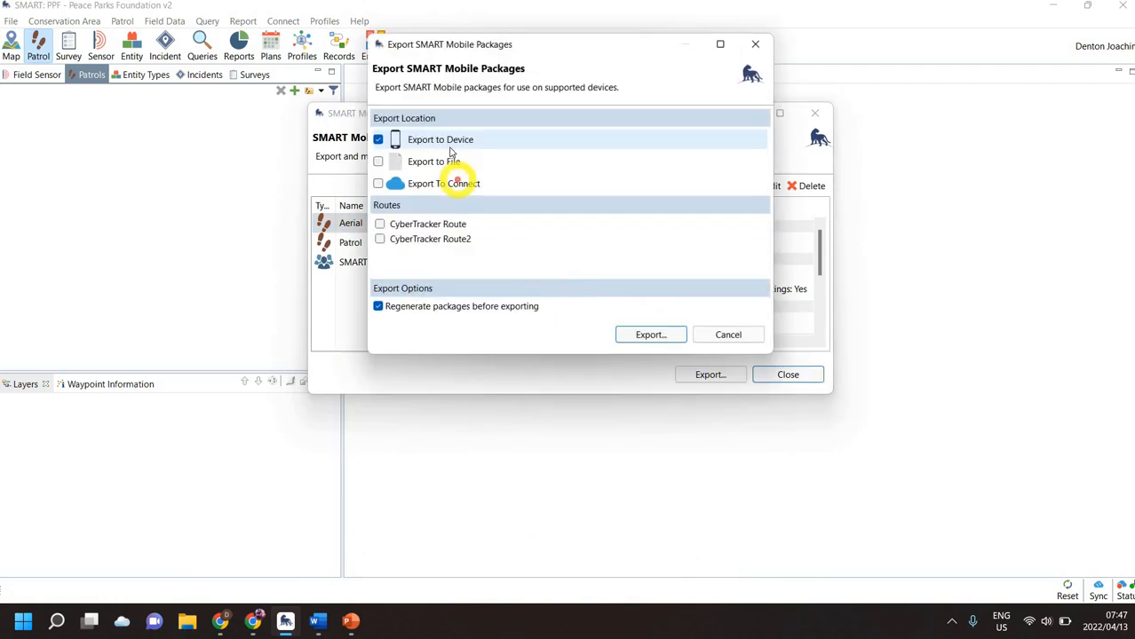
left_click(728, 336)
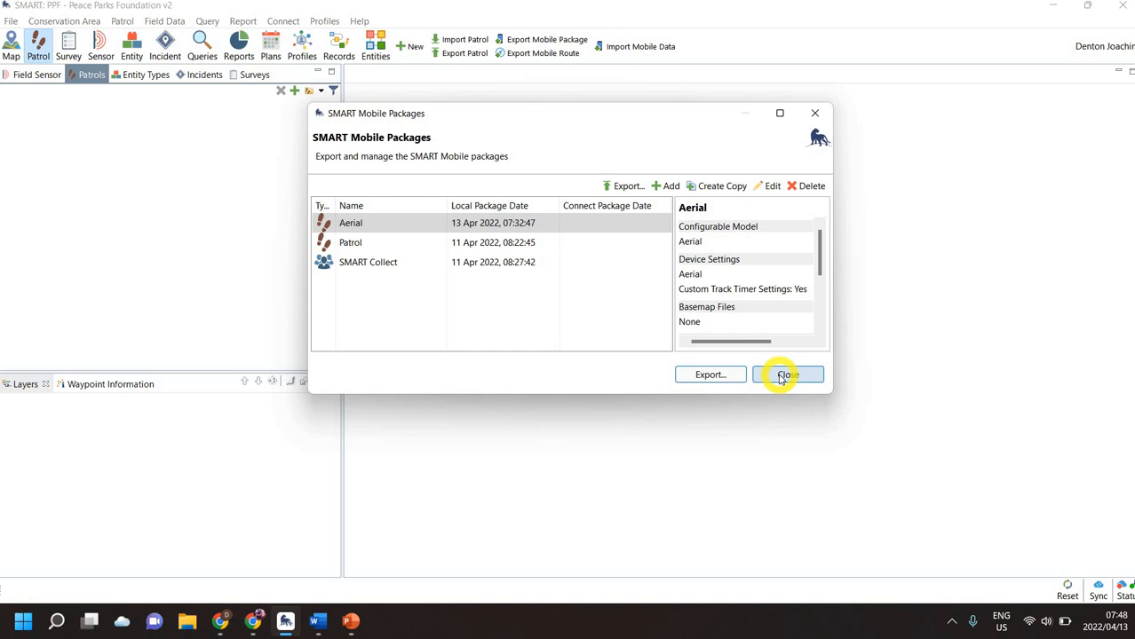
left_click(782, 376)
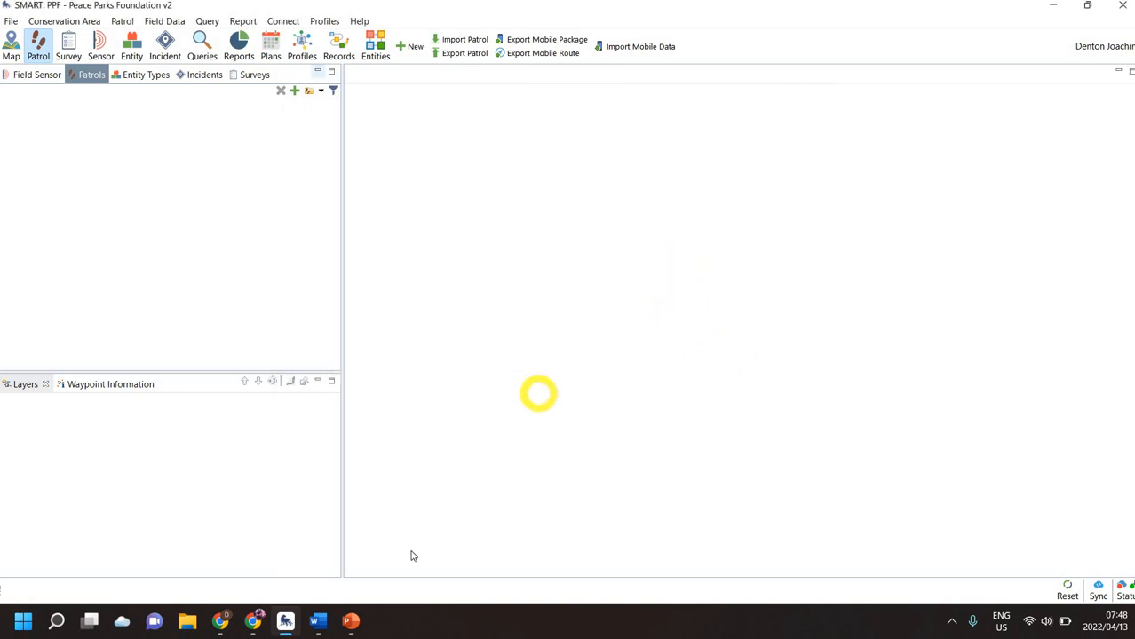
Switch to SMART Connect in Chrome, reload the data processing queue and examine the uploaded files
left_click(258, 623)
left_click(305, 583)
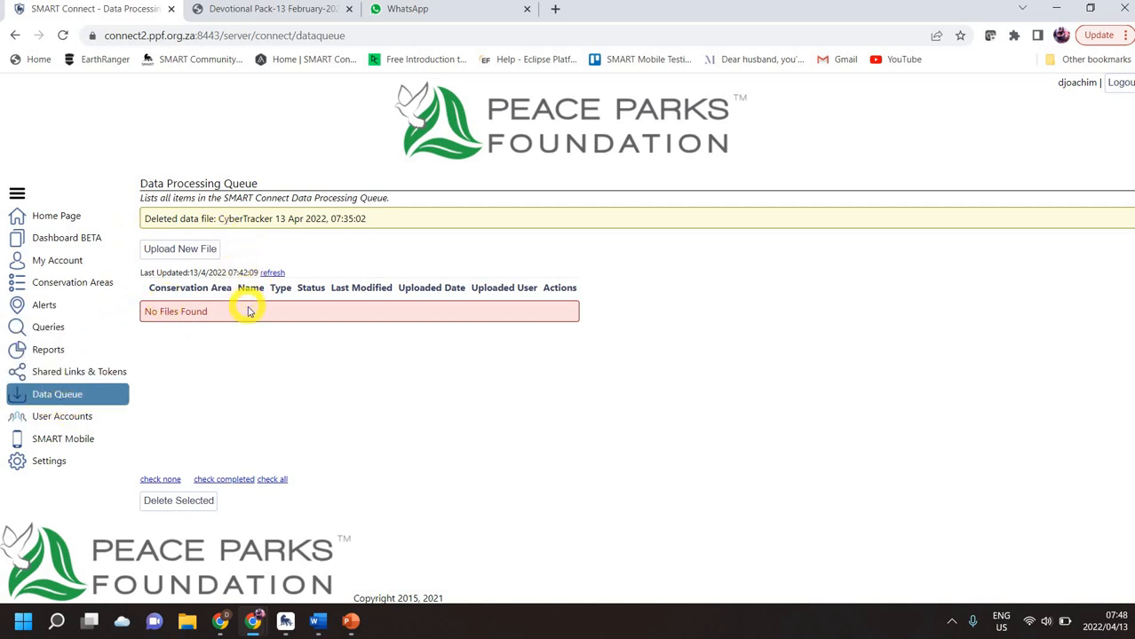
left_click(63, 35)
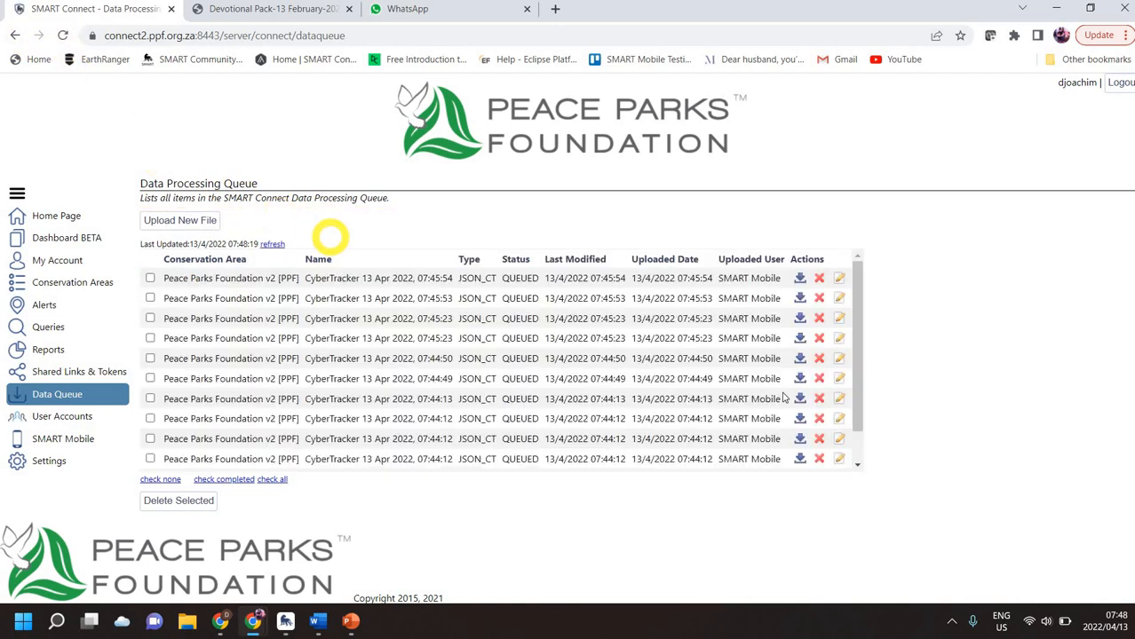
scroll(728, 360, "down", 2)
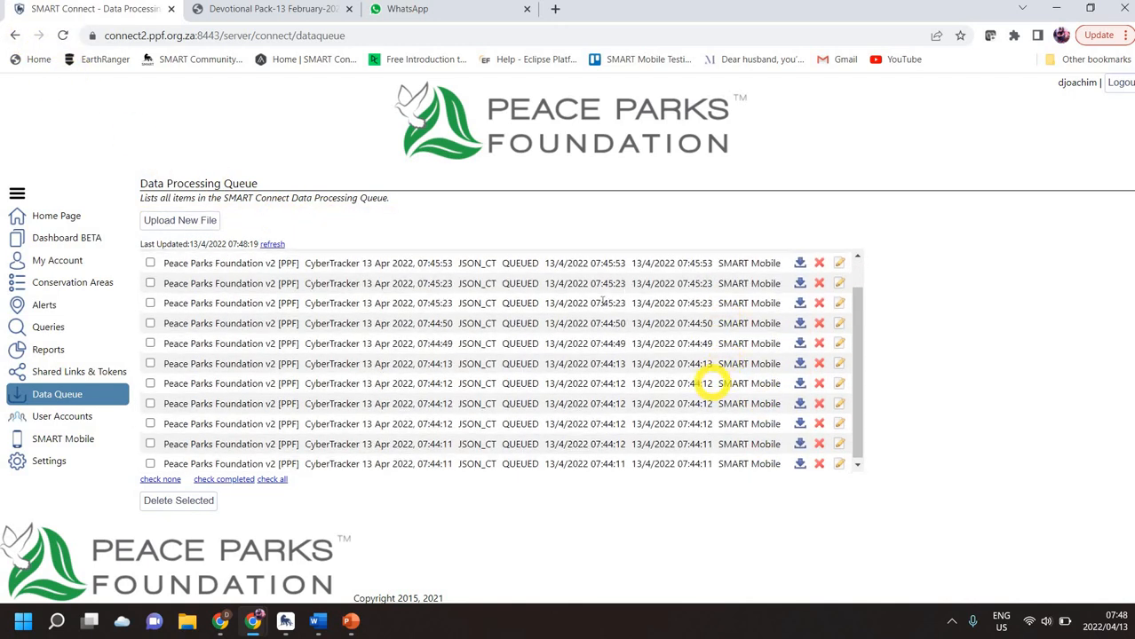
scroll(709, 383, "up", 2)
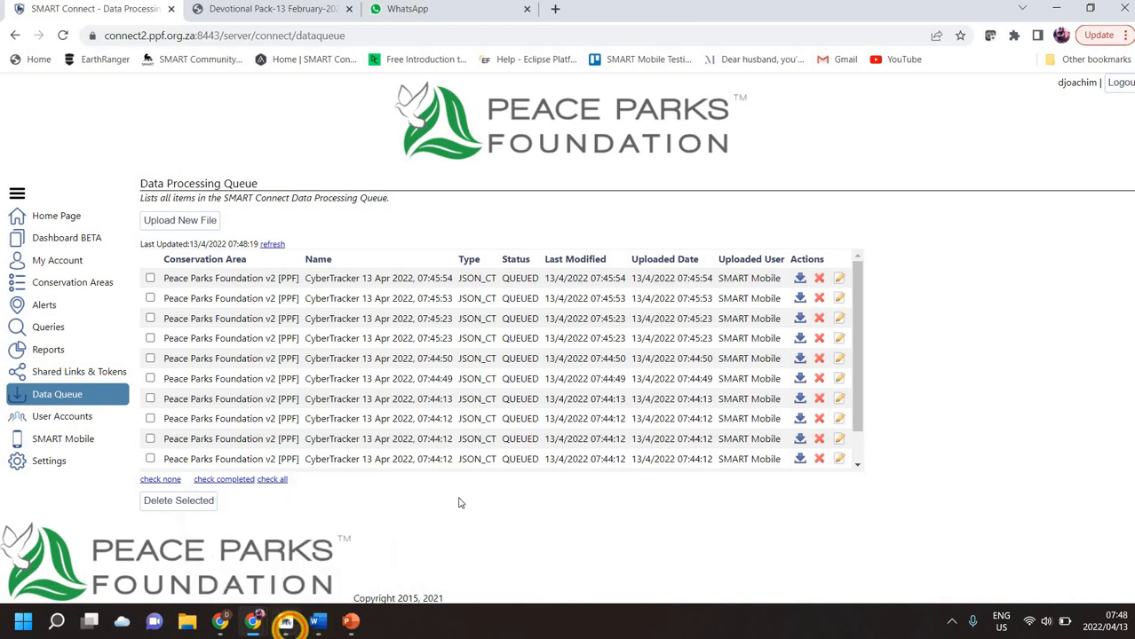
Switch to SMART desktop and review the Data Queue Options in the SMART Connect server configuration, closing it without changes
left_click(287, 623)
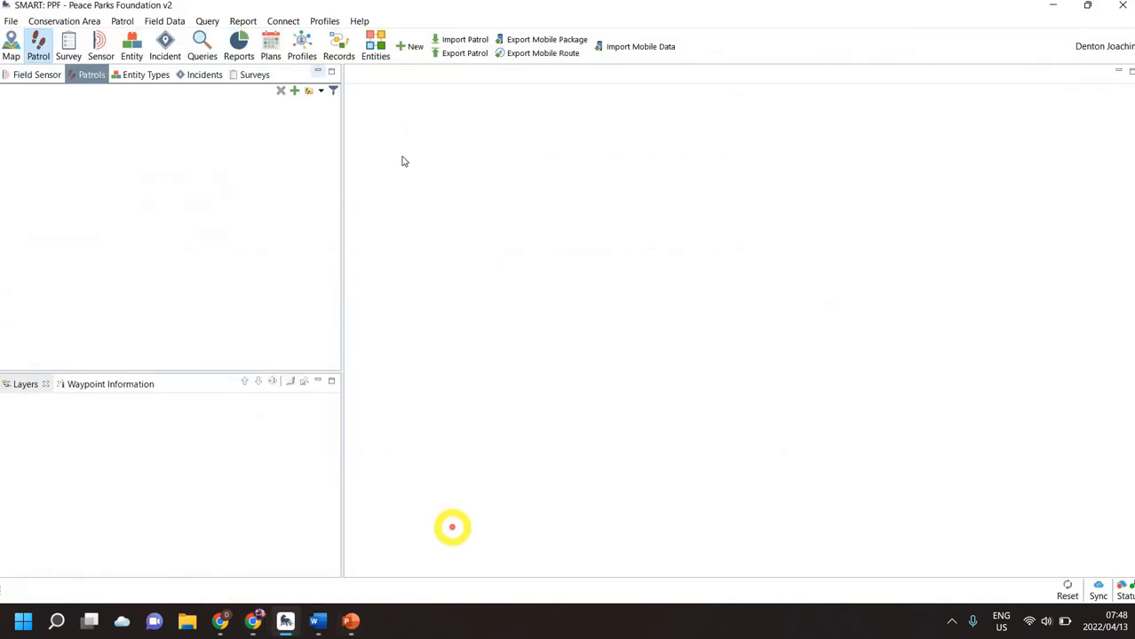
left_click(283, 20)
mouse_move(395, 108)
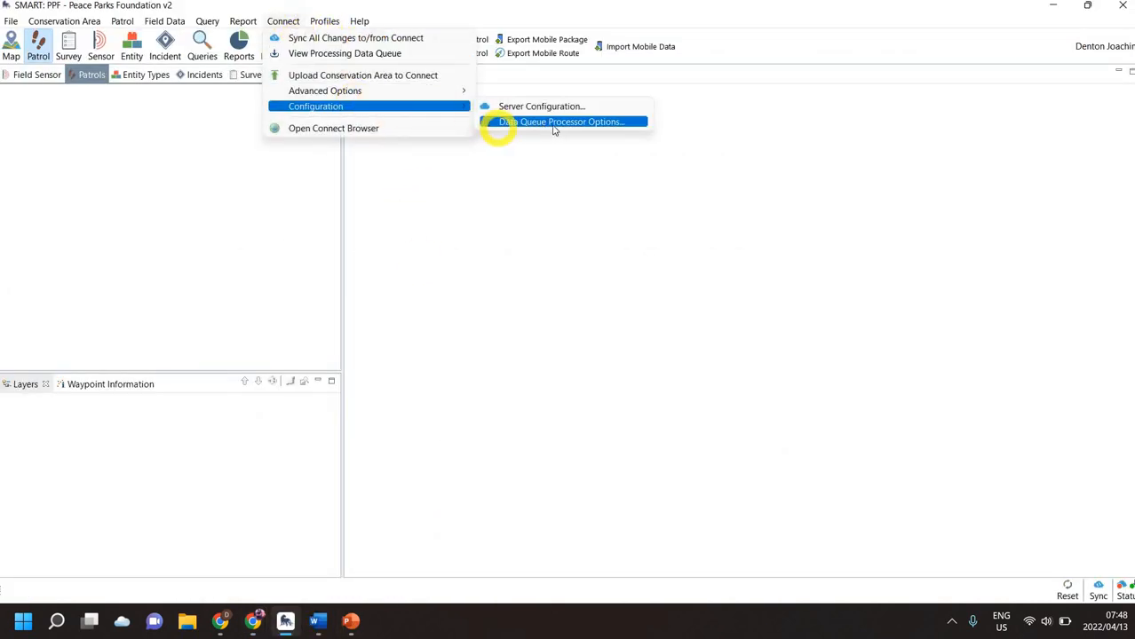
left_click(536, 109)
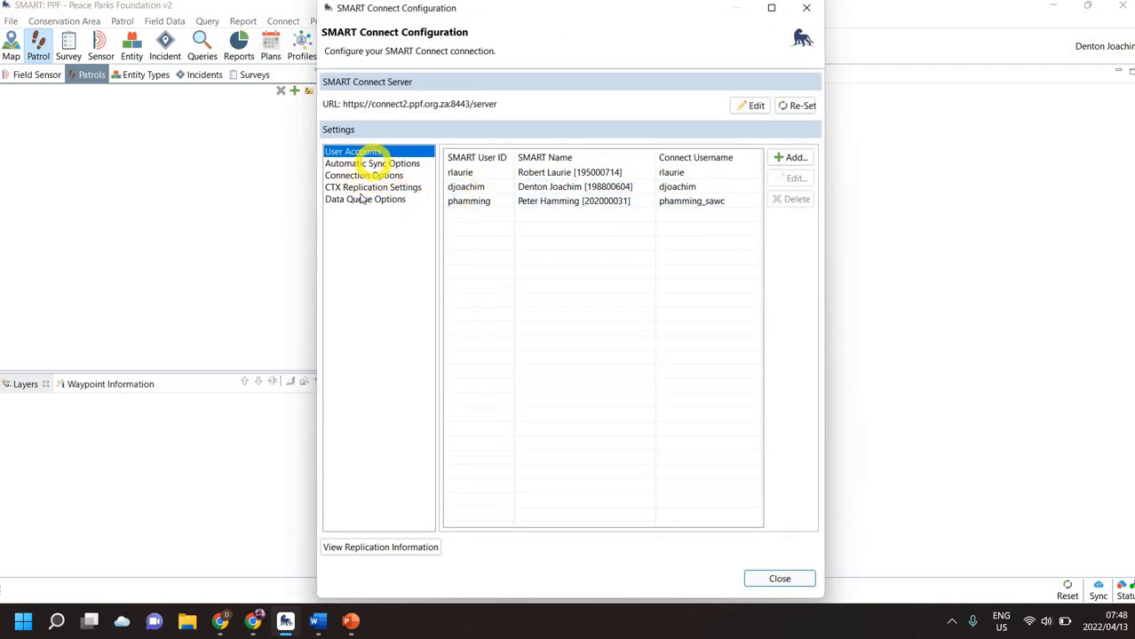
left_click(396, 200)
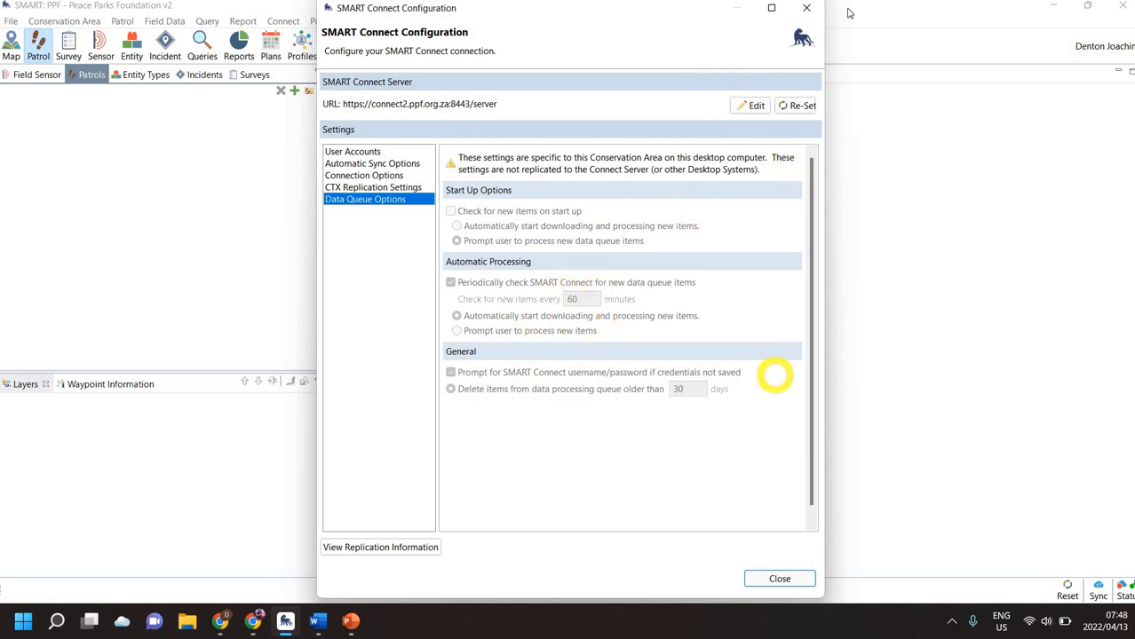
left_click(806, 8)
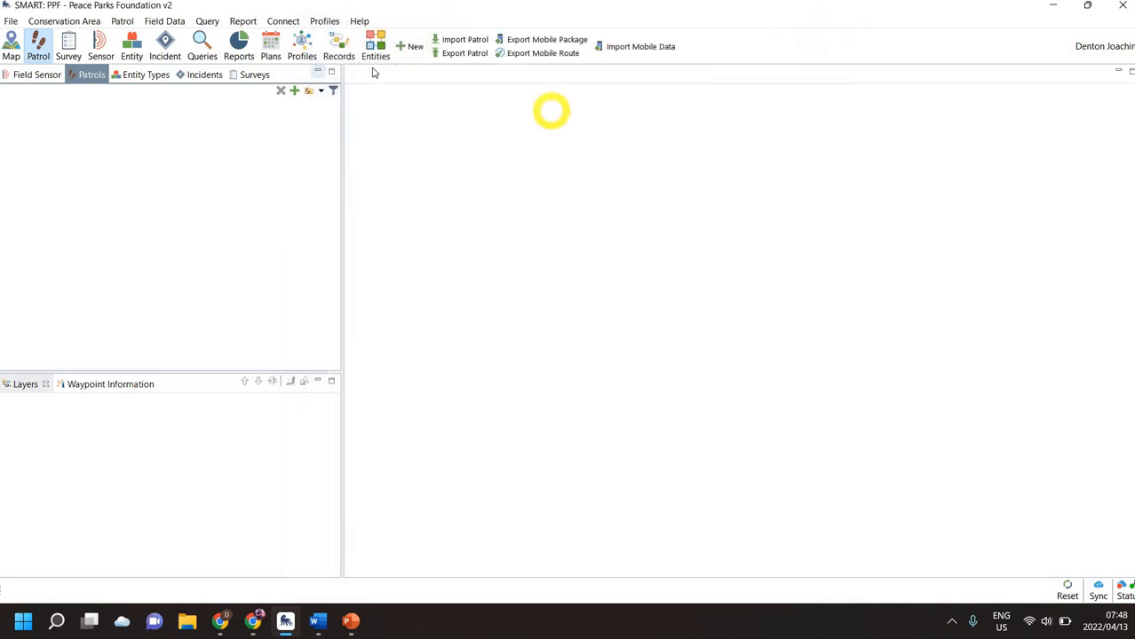
Open the processing data queue and log in to SMART Connect with the account password
left_click(283, 21)
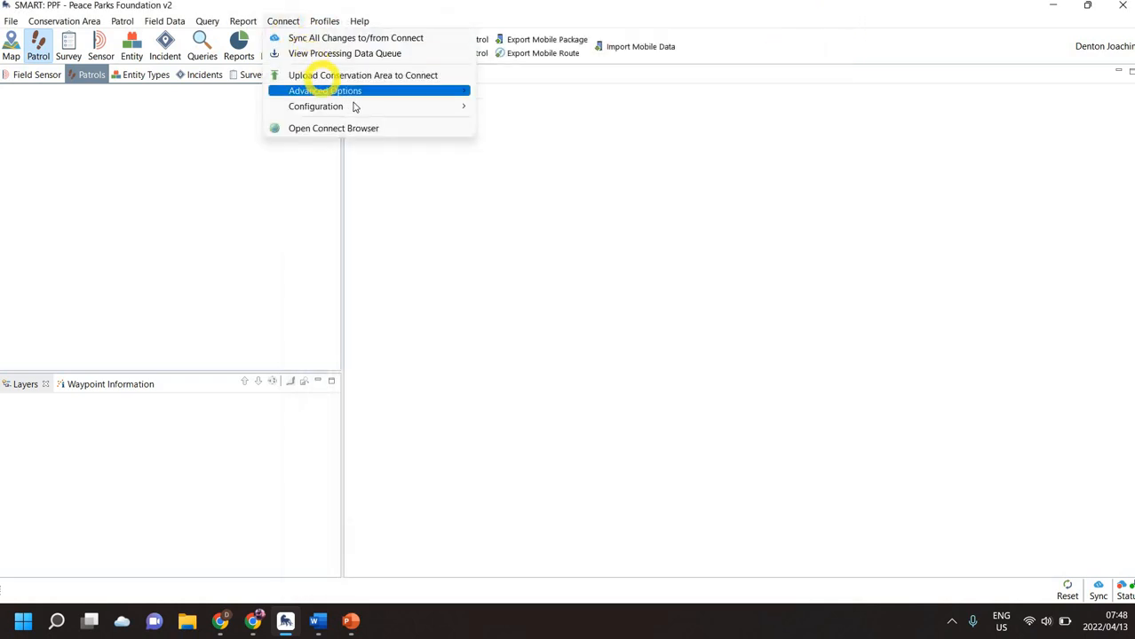
left_click(356, 53)
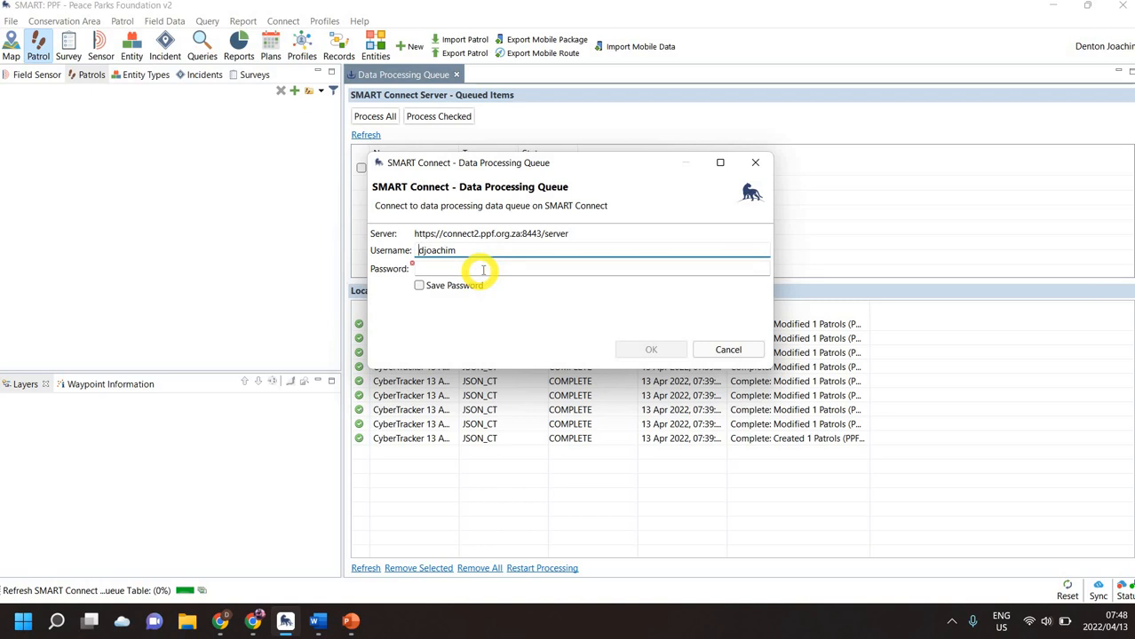
left_click(483, 269)
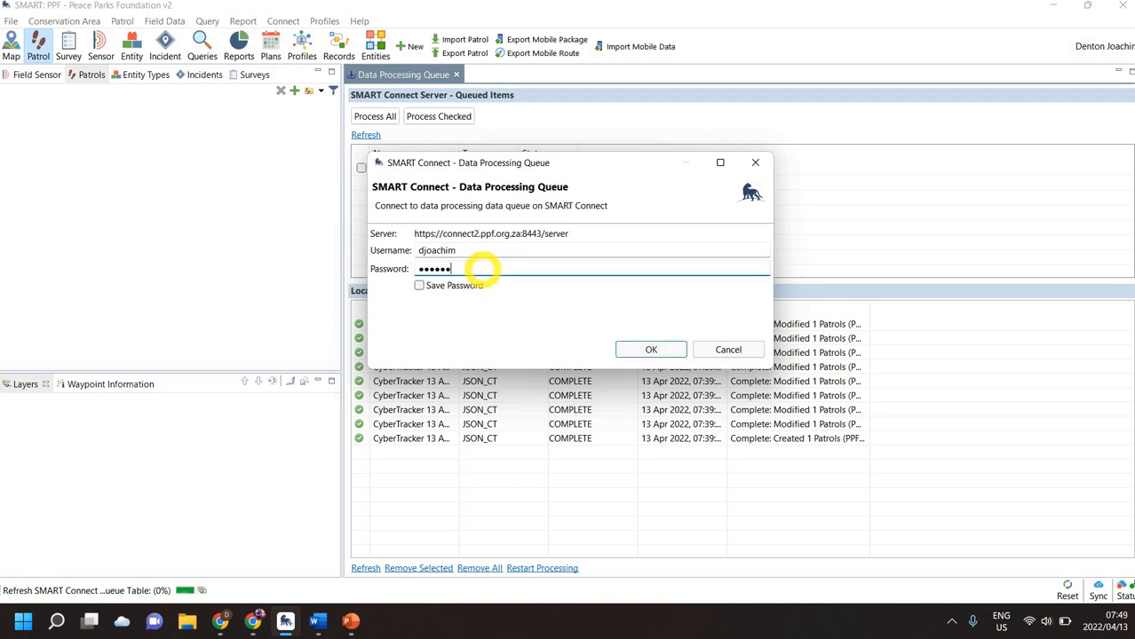
key("Return")
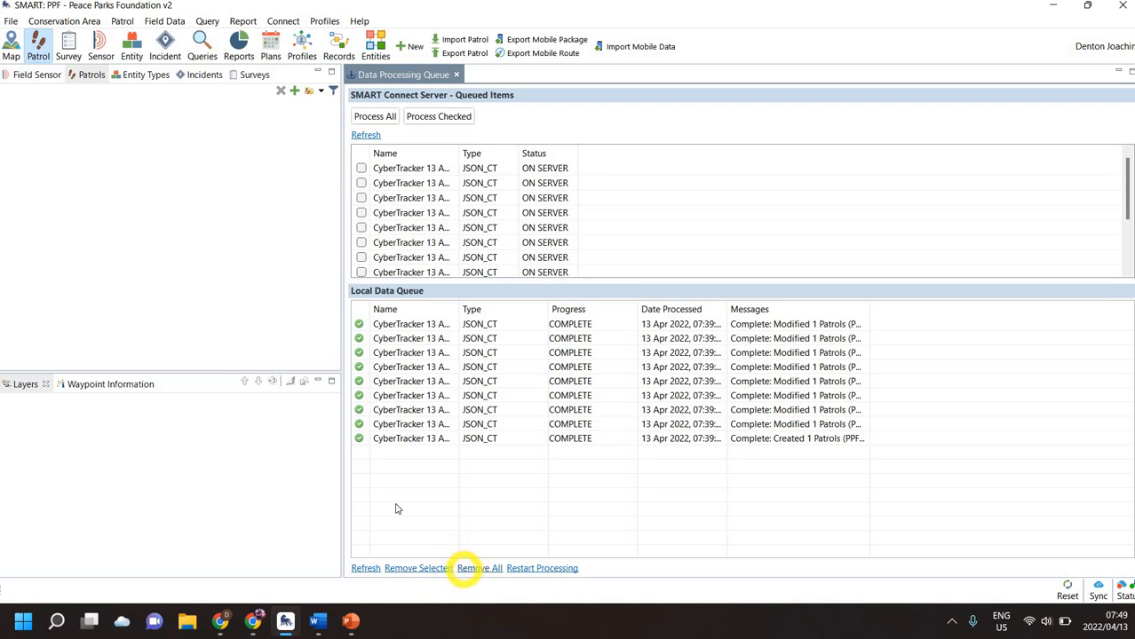
Remove all completed items from the local data queue and process every queued server item, importing the data as a new patrol
left_click(407, 438)
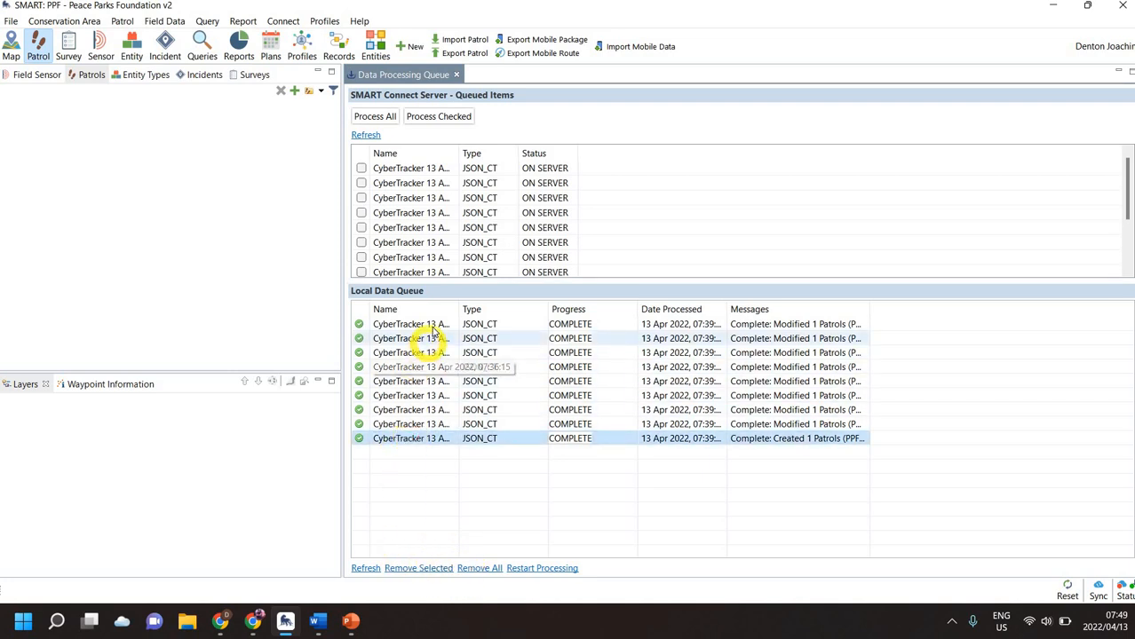
left_click(431, 324, "shift")
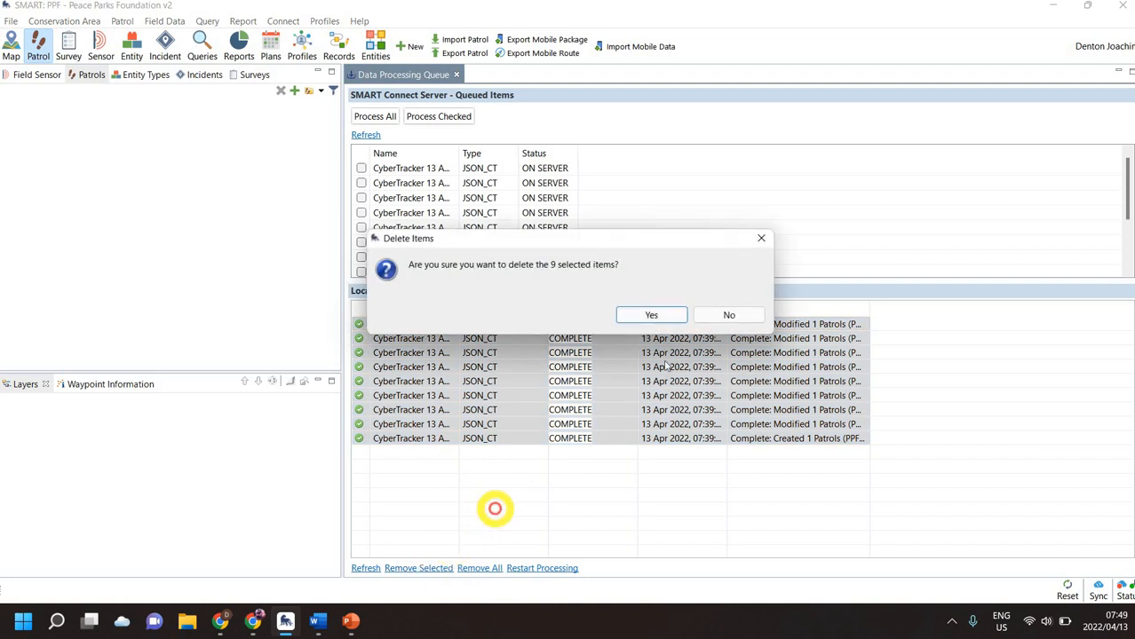
left_click(650, 316)
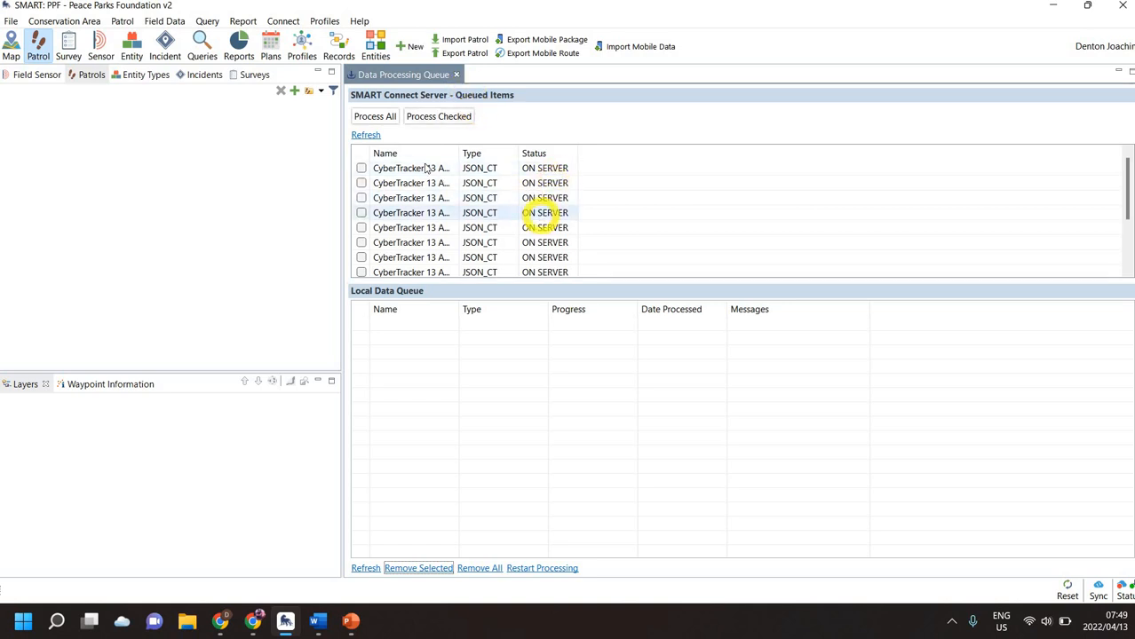
left_click(377, 117)
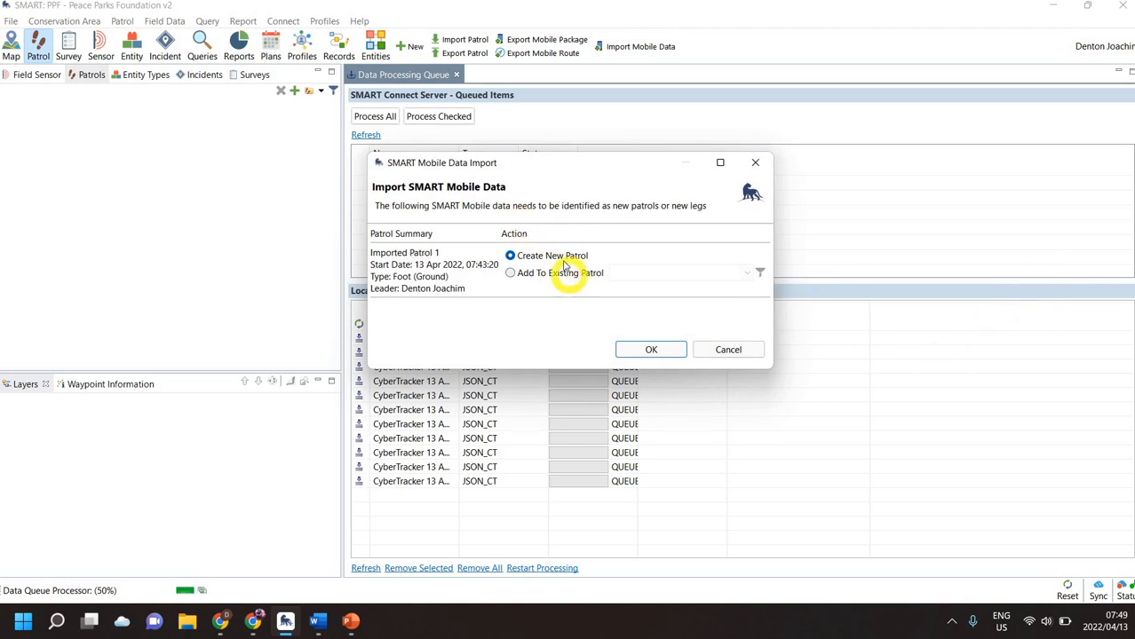
left_click(651, 350)
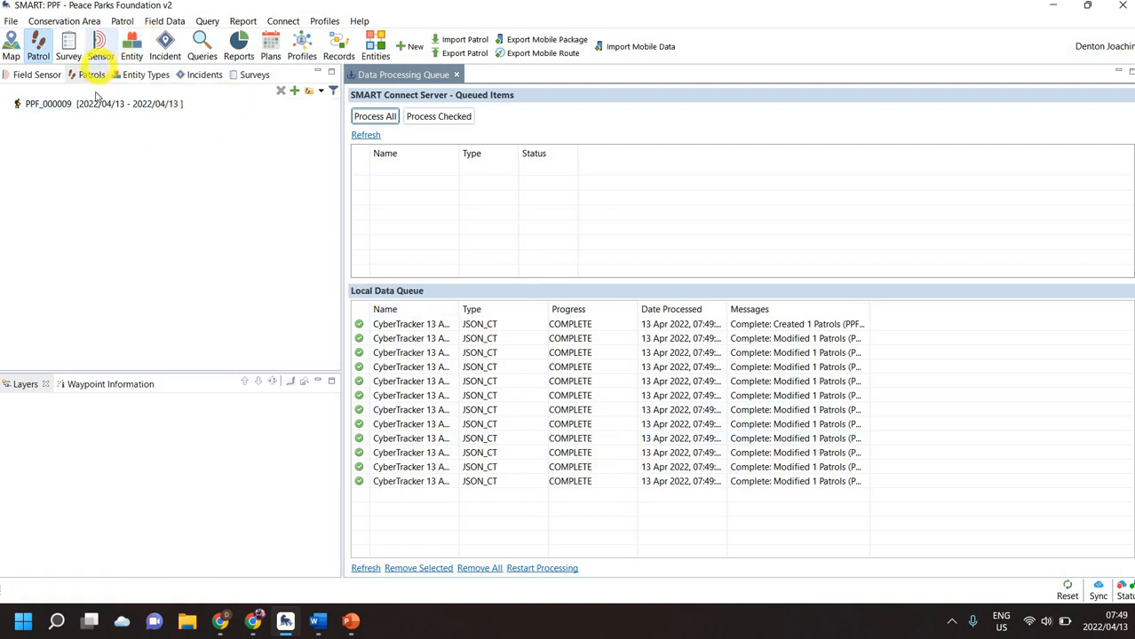
Open the newly imported patrol and review its waypoints and observations for 13 Apr 2022
left_click(78, 103)
double_click(79, 103)
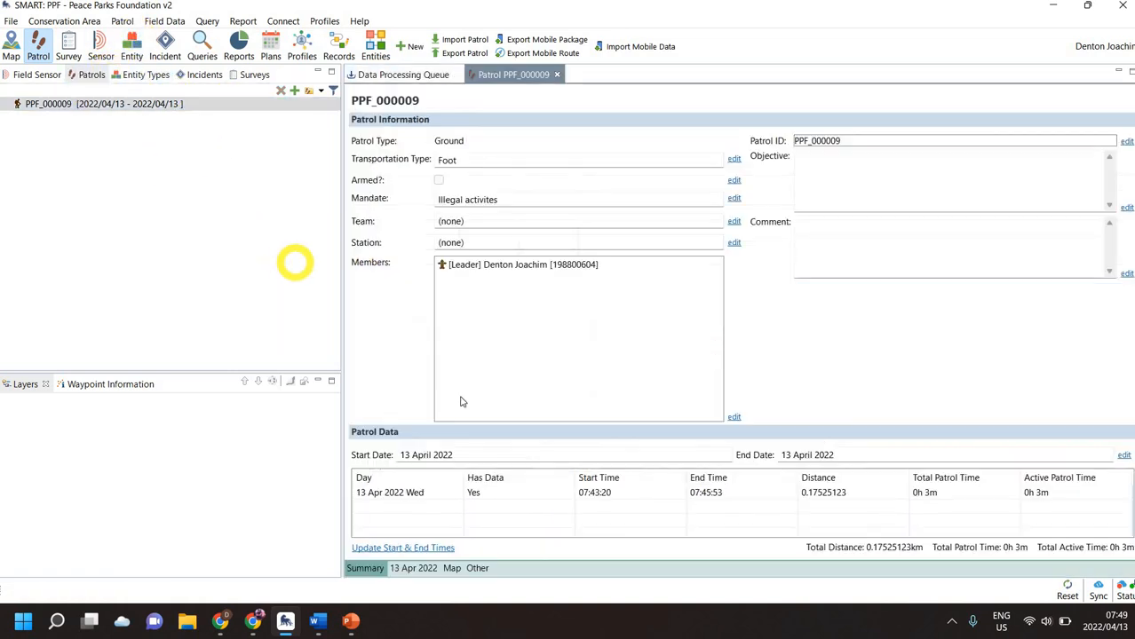
left_click(405, 568)
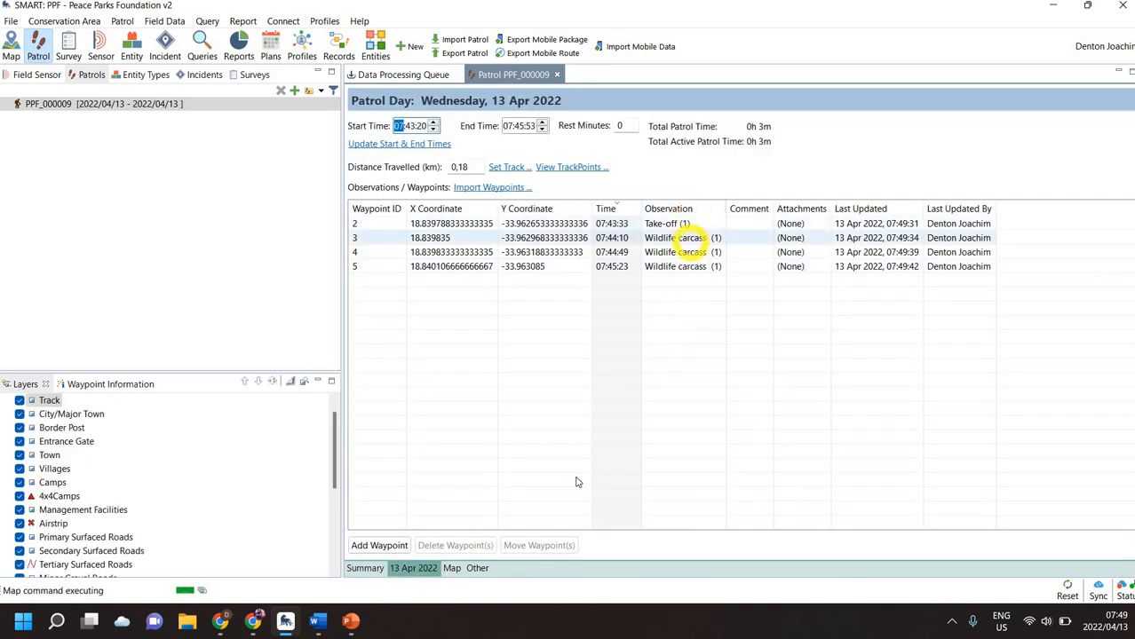
Display the patrol's map zoomed to the Waypoint layer and inspect the recorded track and waypoints
left_click(451, 568)
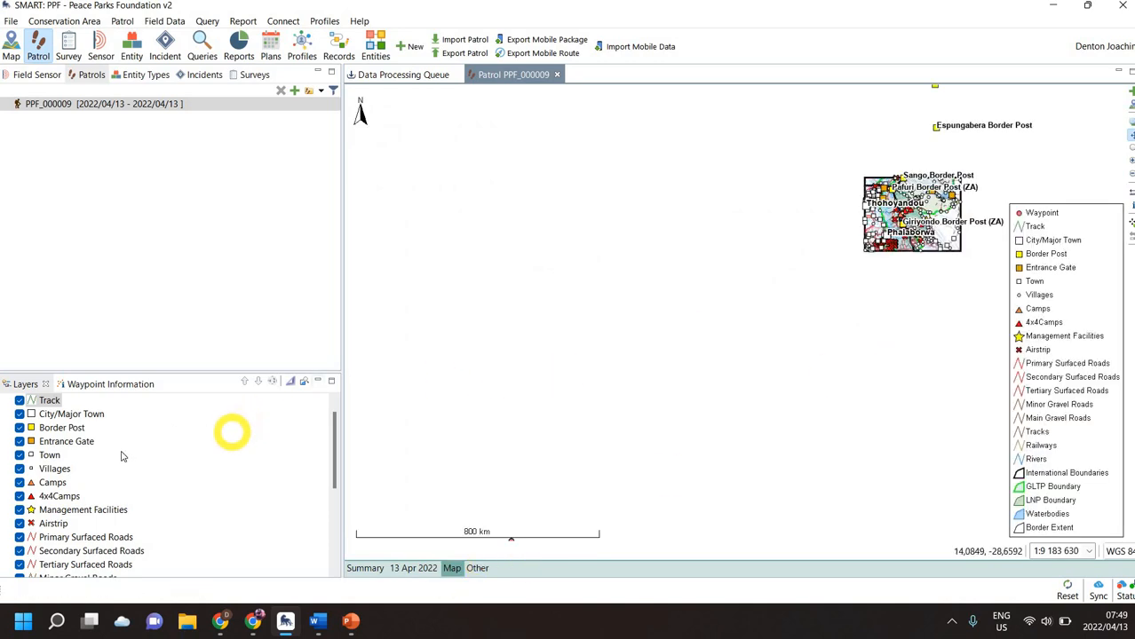
scroll(55, 413, "up", 1)
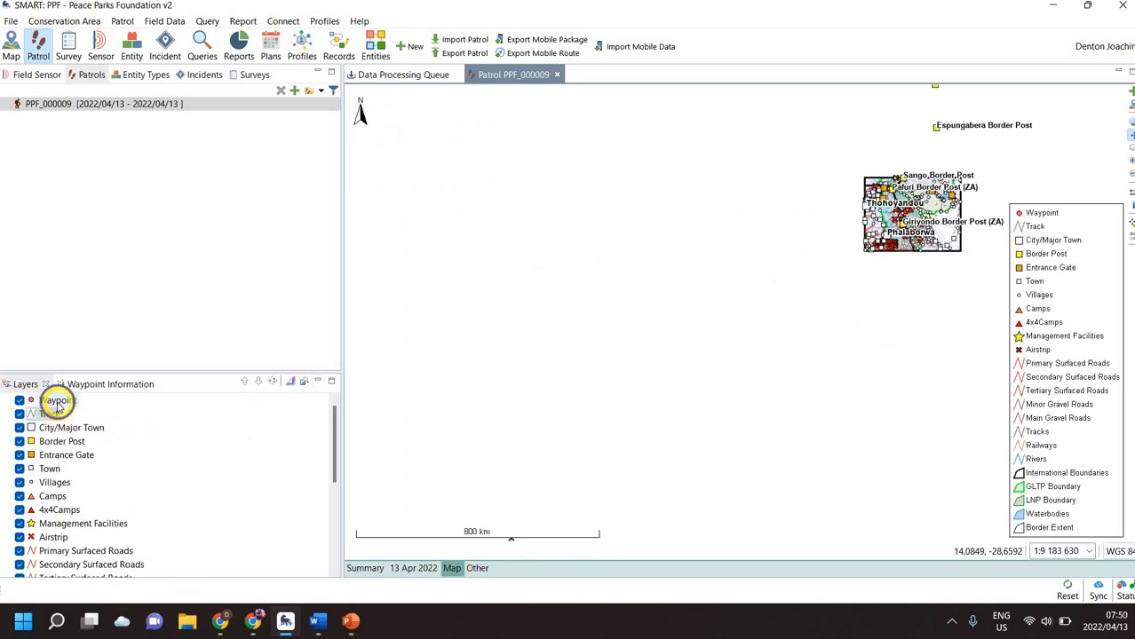
right_click(57, 401)
left_click(119, 480)
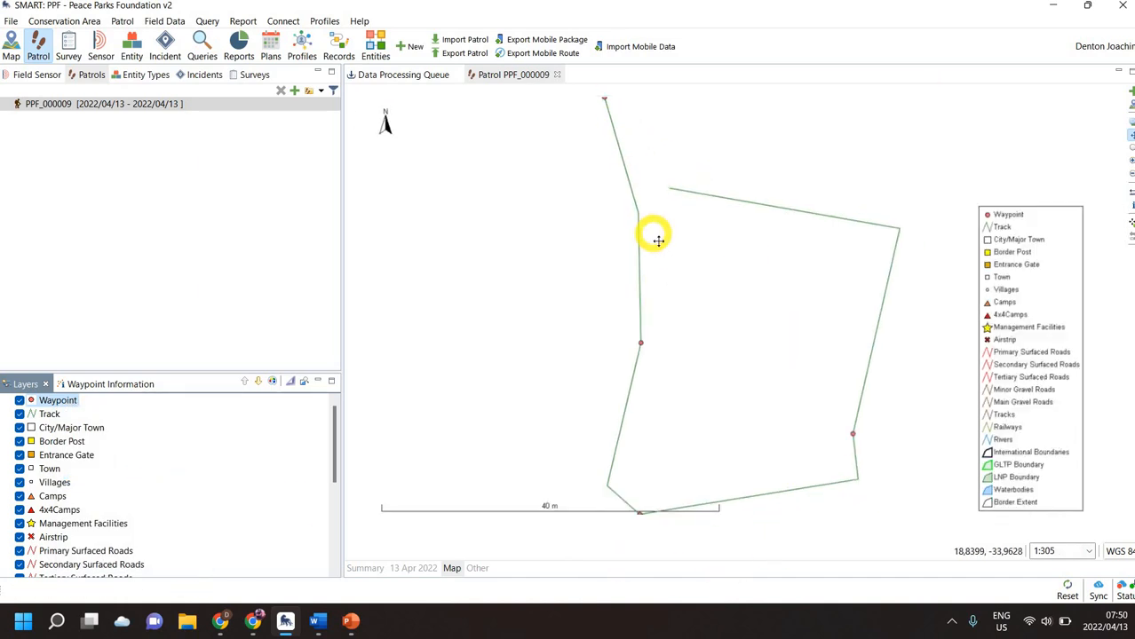
scroll(662, 282, "down", 3)
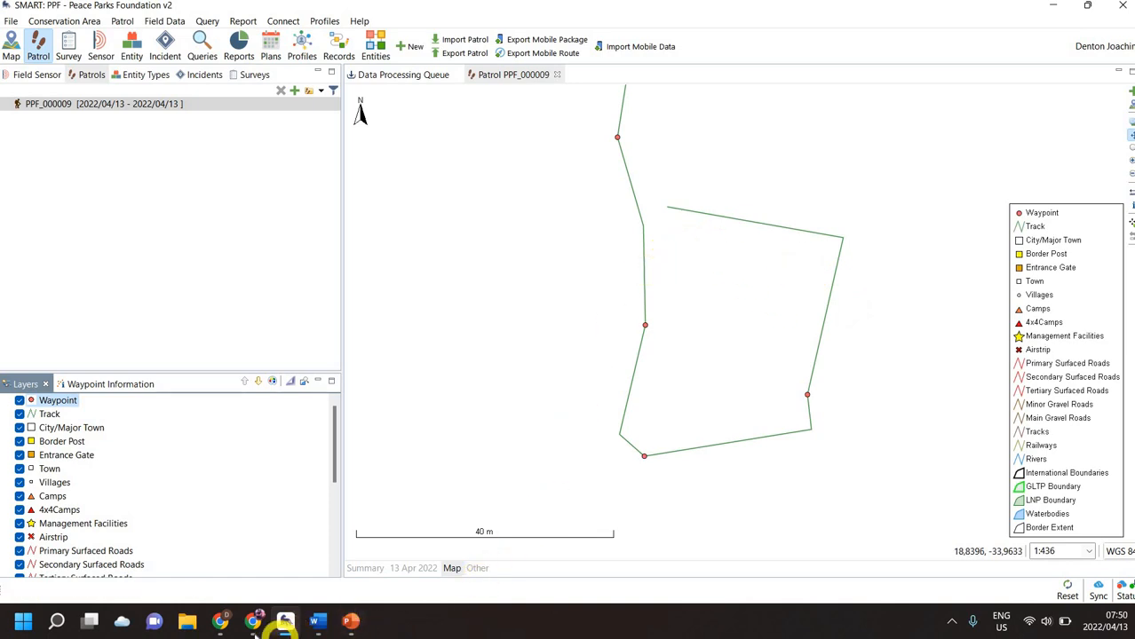
Switch to SMART Connect in Chrome and examine the alerts and position tracks on the alerts map
left_click(348, 545)
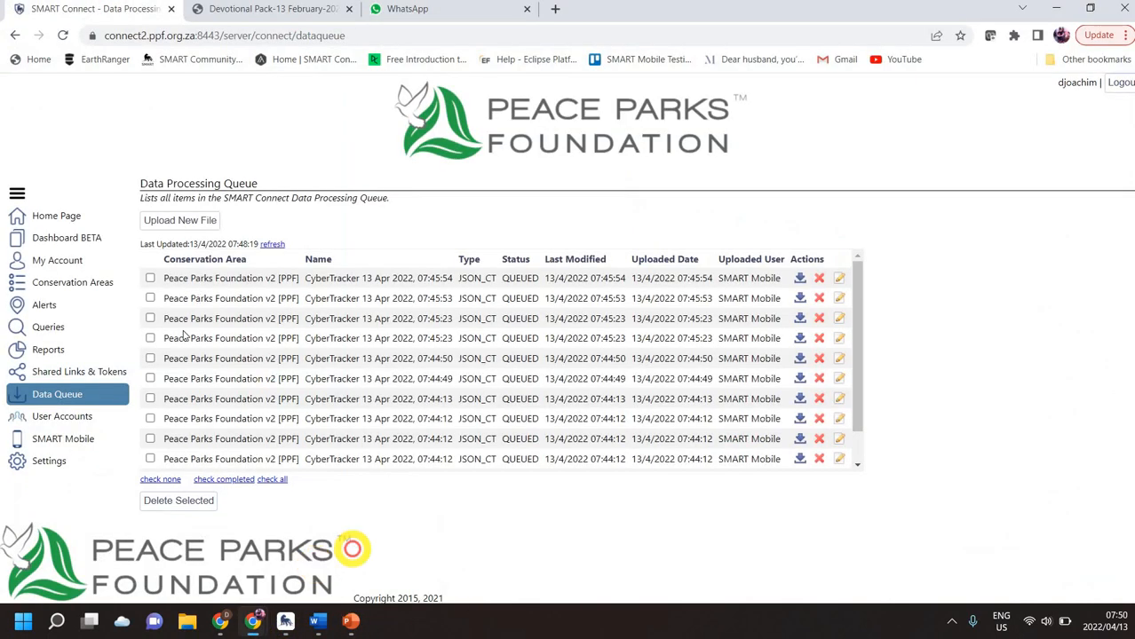
left_click(81, 306)
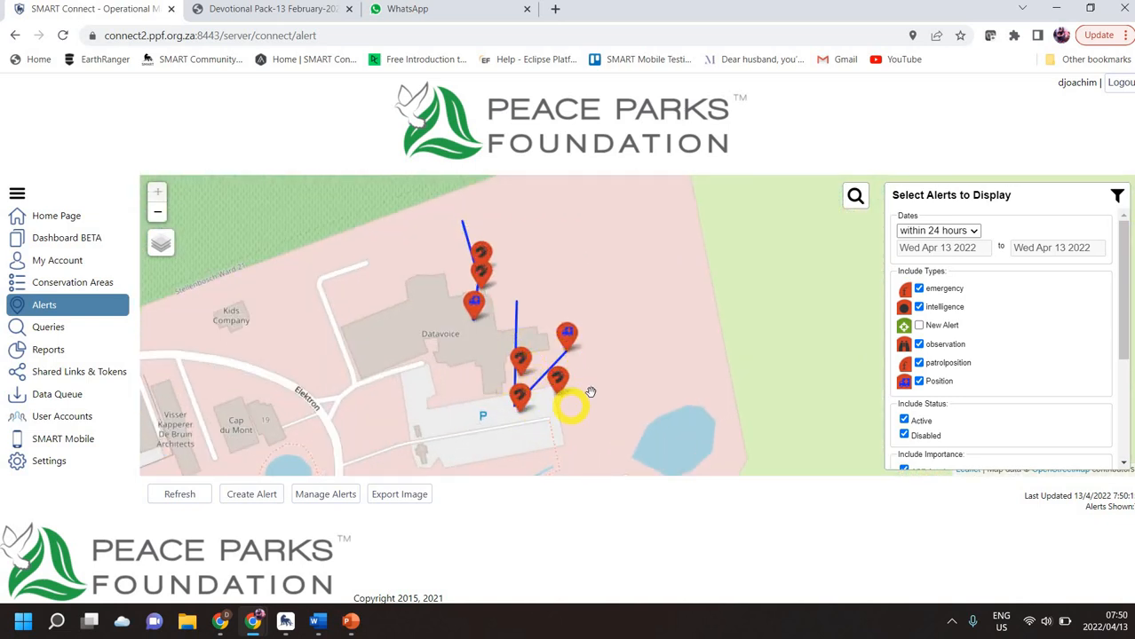
Delete all processed files from the SMART Connect data processing queue and confirm the deletion
left_click(57, 395)
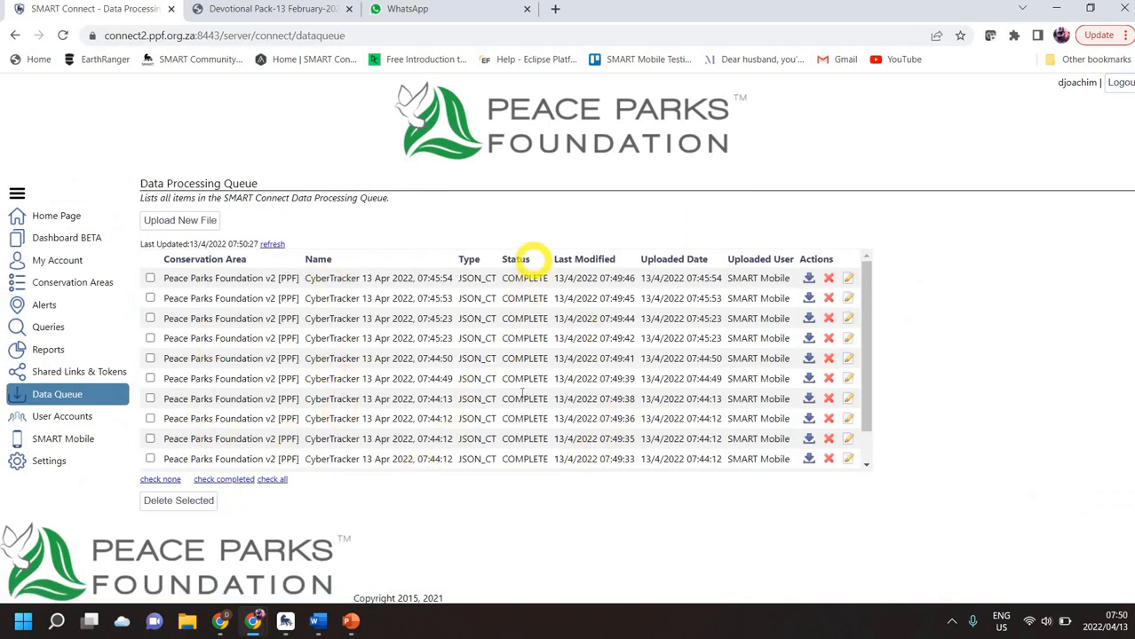
scroll(568, 426, "down", 1)
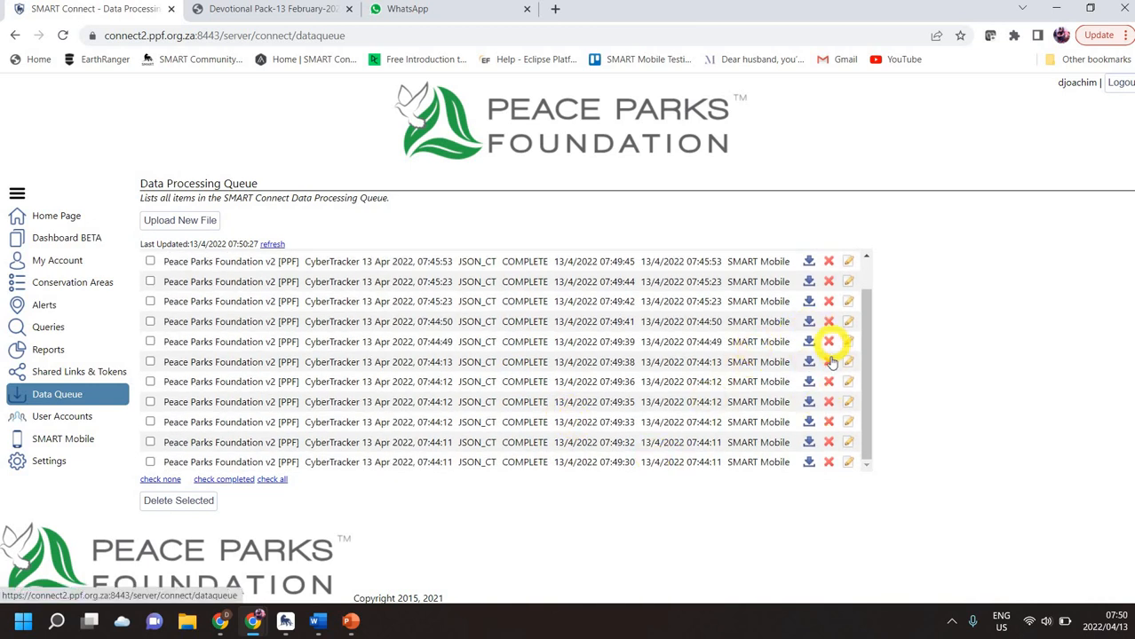
left_click(272, 482)
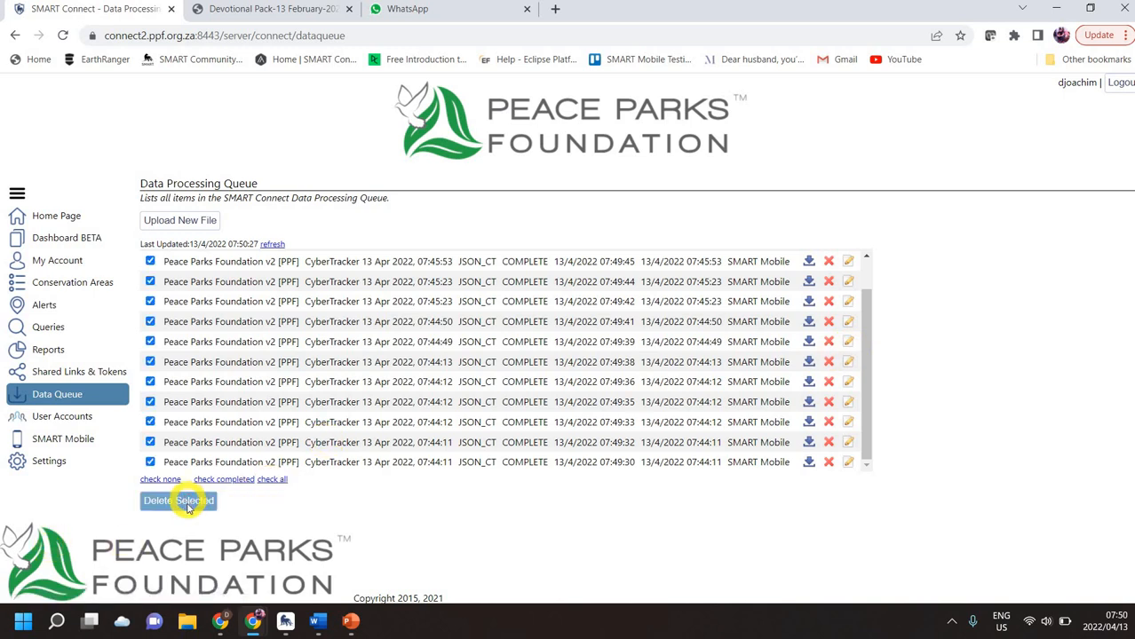
left_click(188, 500)
left_click(557, 324)
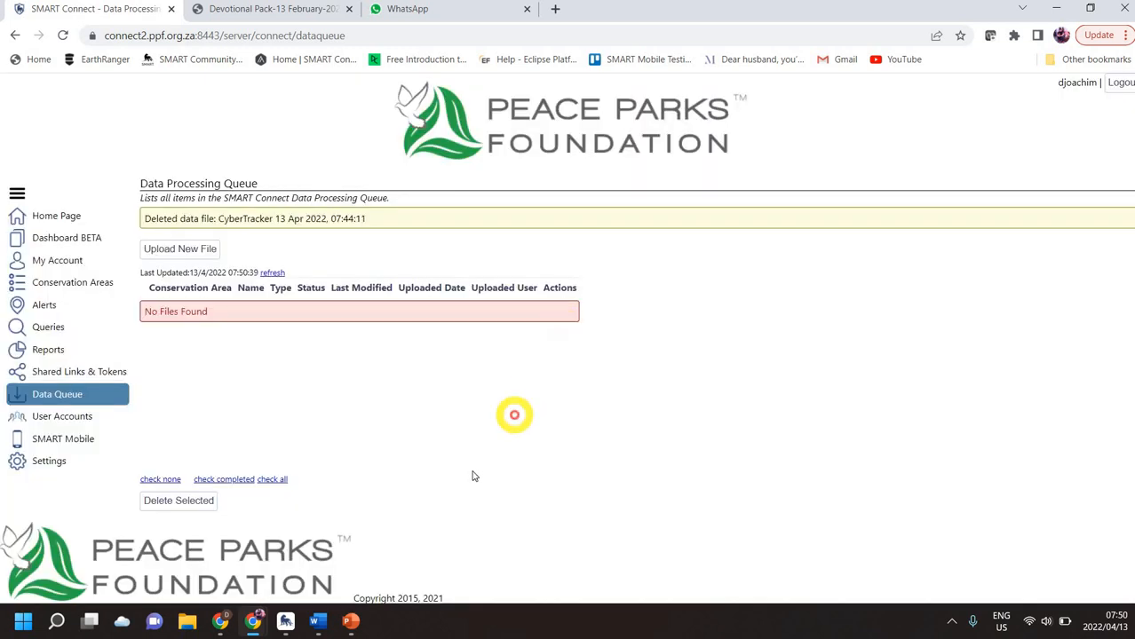